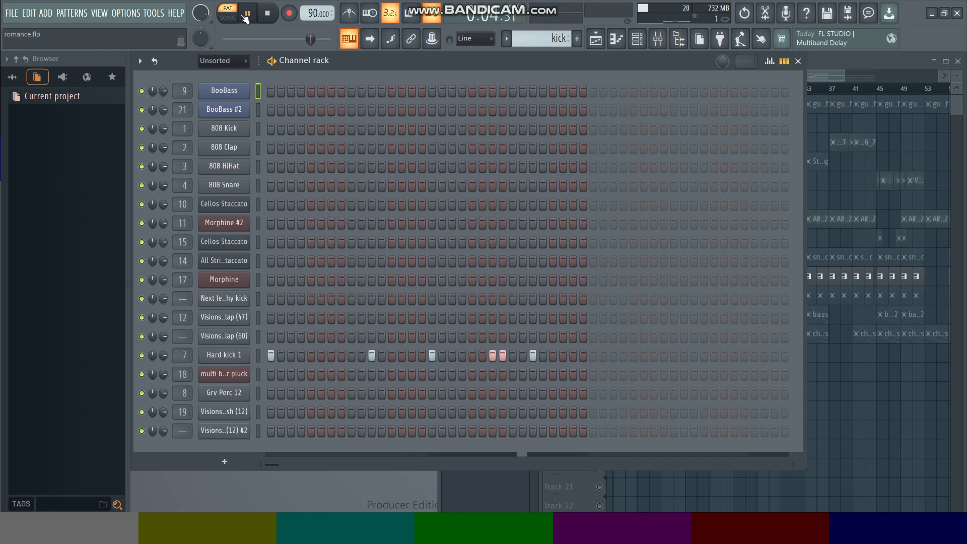
Step: Play the hi hat pattern's 808 HiHat notes in the piano roll and unmute Track 11 in the playlist
{"action": "left_click", "coordinate": [852, 61]}
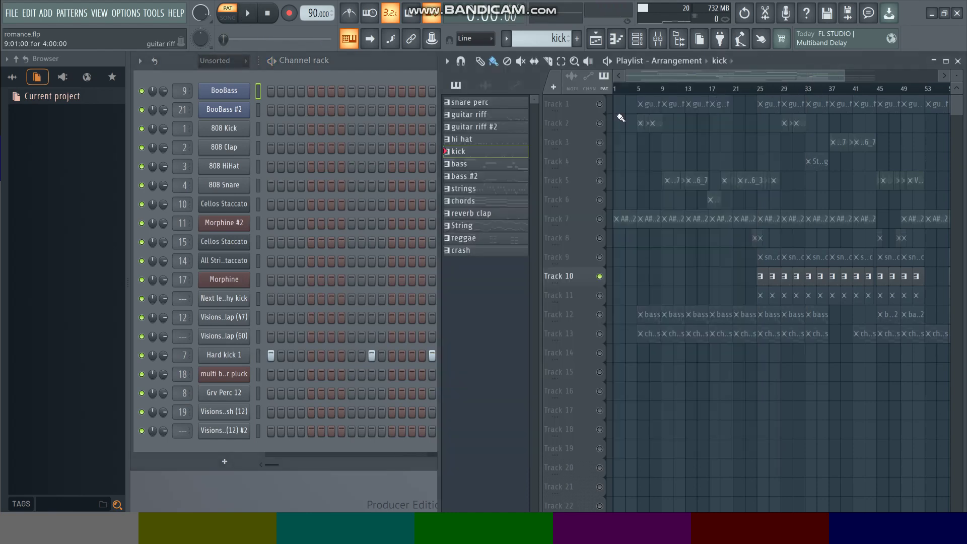
{"action": "left_click", "coordinate": [762, 301]}
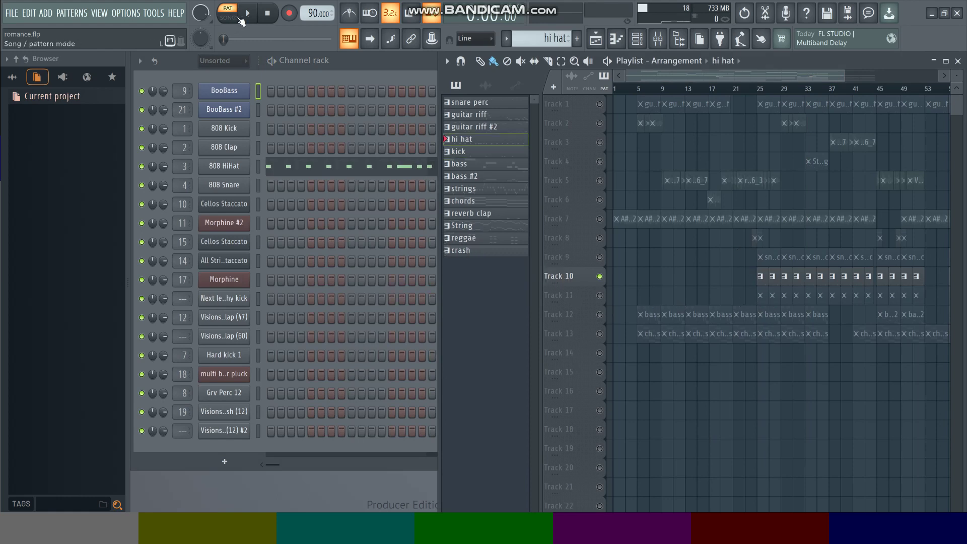
{"action": "left_click", "coordinate": [329, 168]}
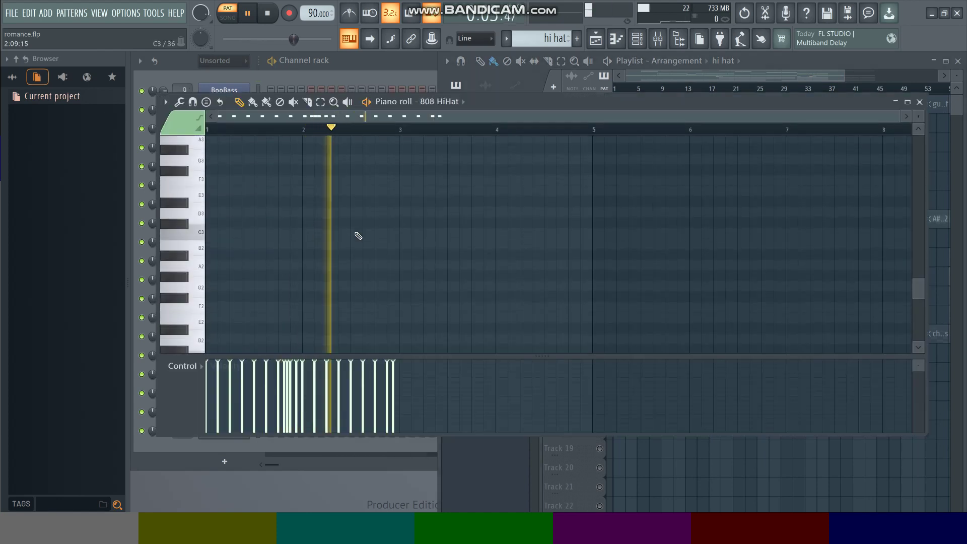
{"action": "scroll", "coordinate": [358, 236], "scroll_direction": "up", "scroll_amount": 10}
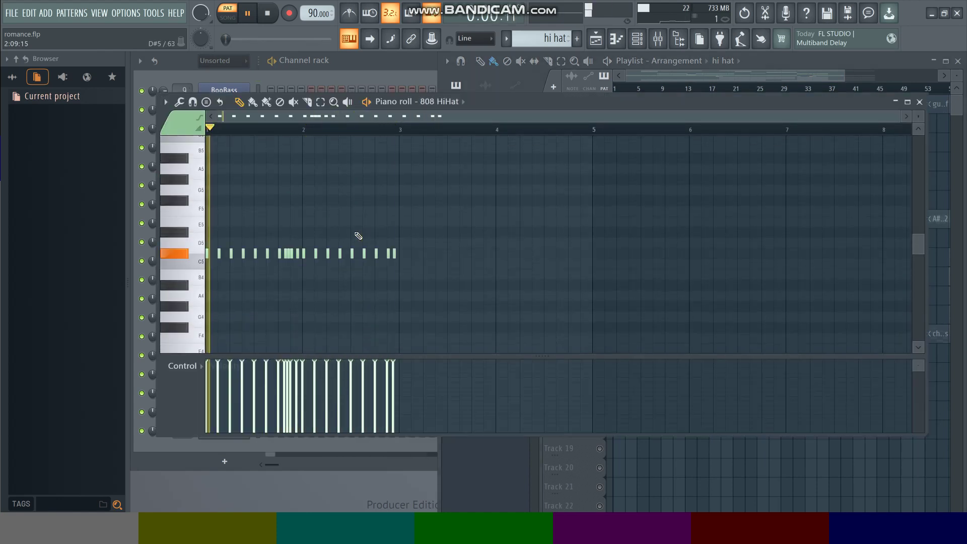
{"action": "left_click_drag", "start_coordinate": [898, 117], "coordinate": [510, 149]}
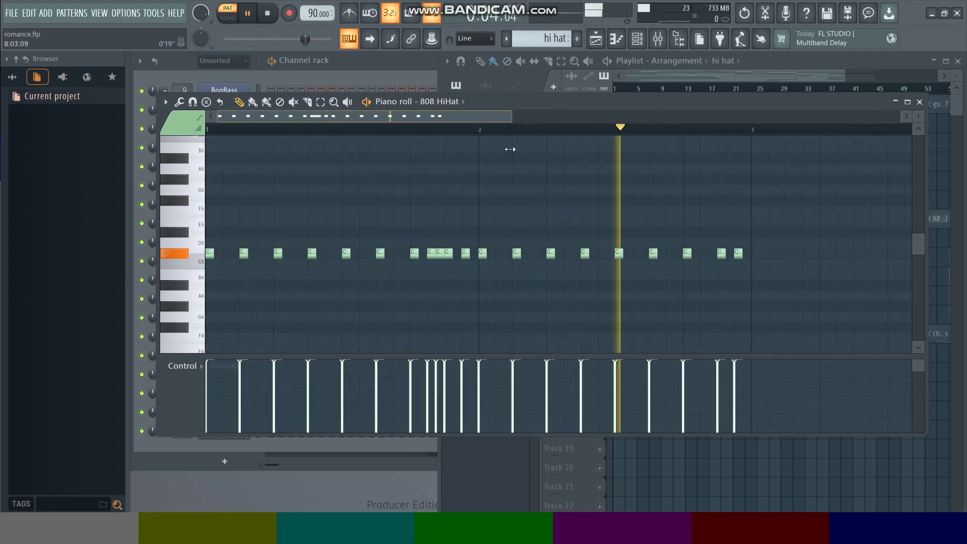
{"action": "key", "text": "space"}
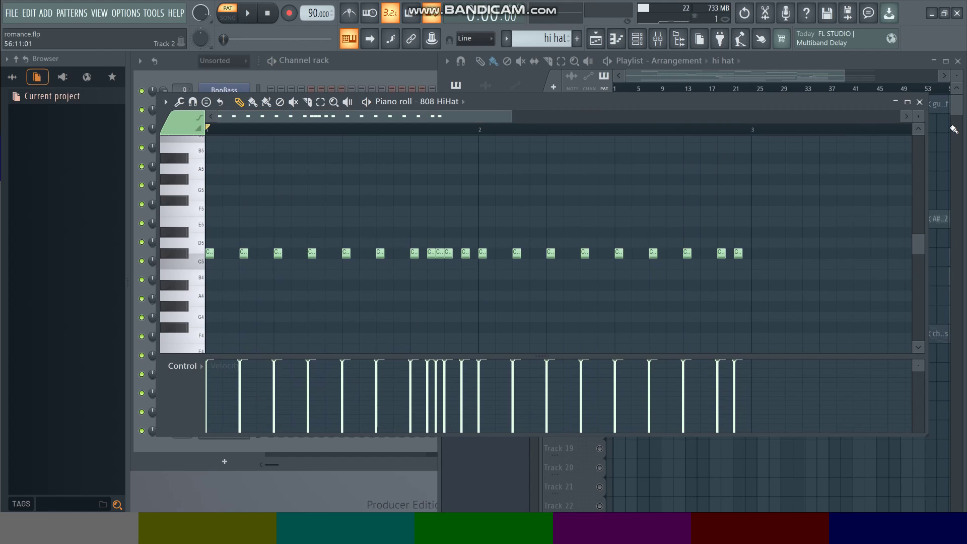
{"action": "left_click", "coordinate": [920, 102]}
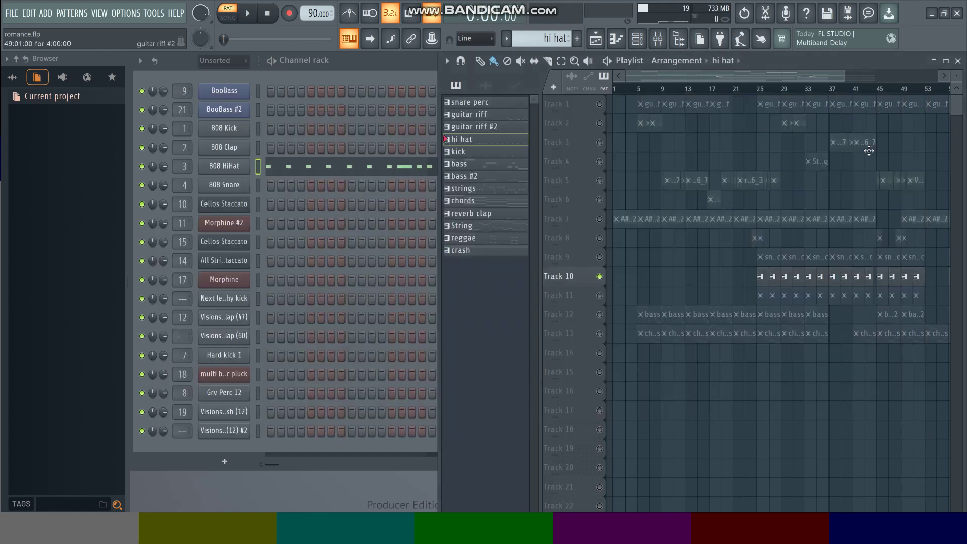
{"action": "left_click", "coordinate": [599, 295]}
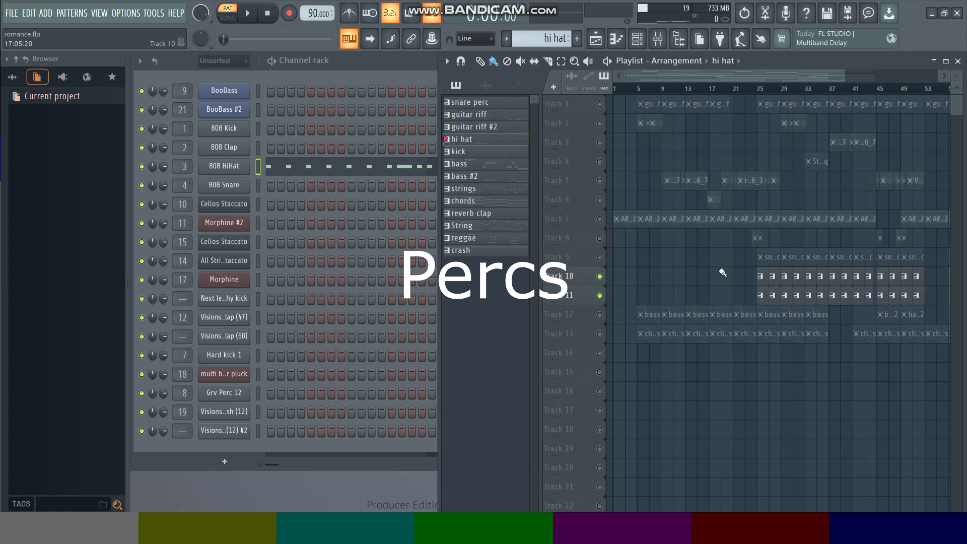
Step: Play the snare perc pattern's Grv Perc 12 notes in the piano roll with all of its bars in view
{"action": "left_click", "coordinate": [766, 262]}
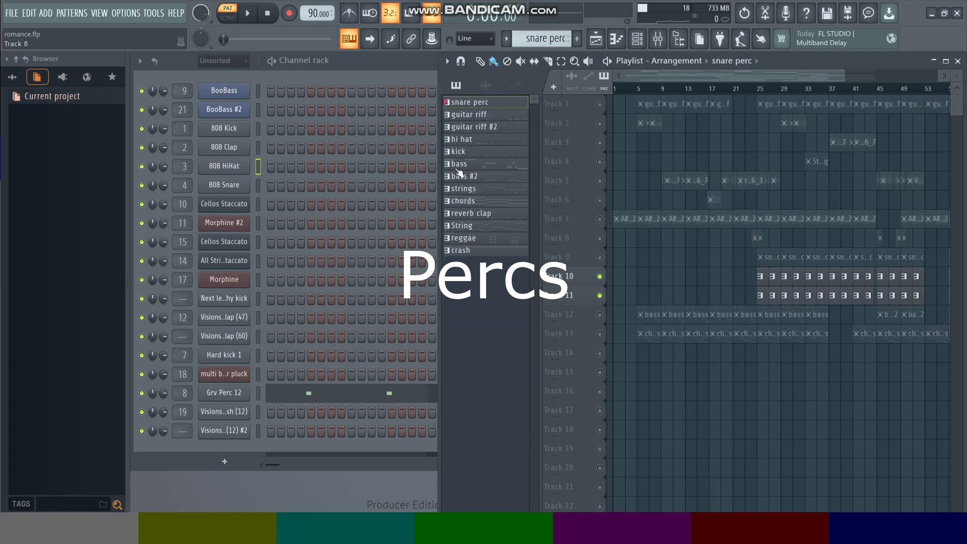
{"action": "left_click", "coordinate": [358, 391]}
{"action": "key", "text": "space"}
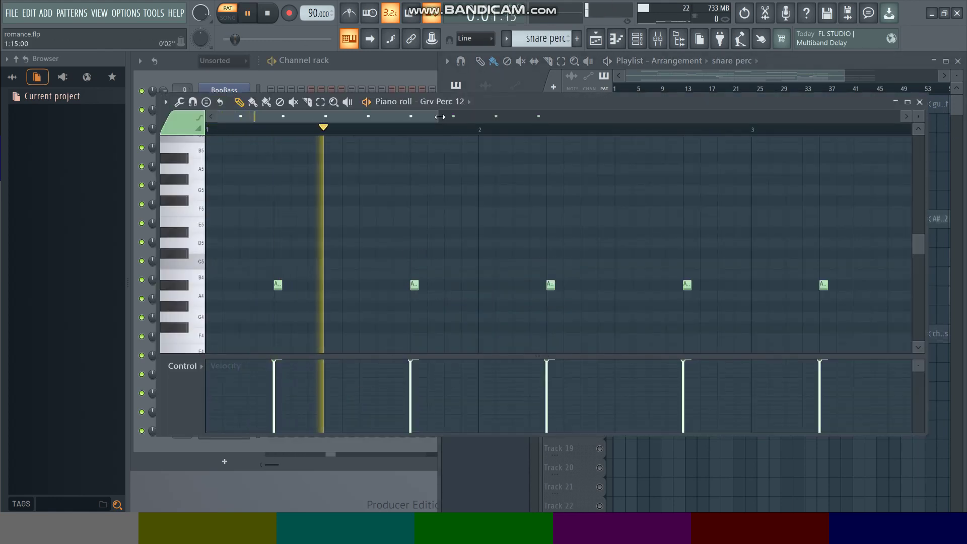
{"action": "left_click_drag", "start_coordinate": [443, 118], "coordinate": [650, 186]}
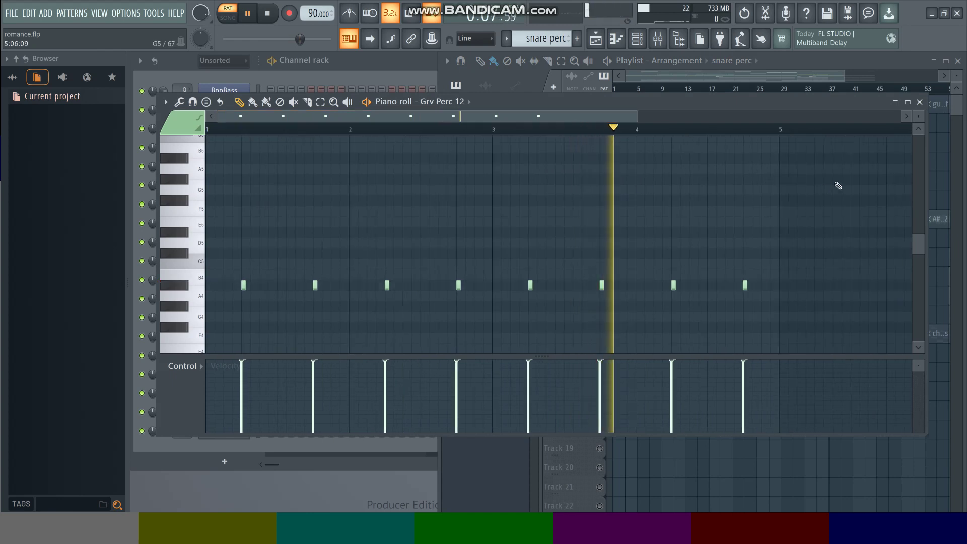
{"action": "left_click", "coordinate": [920, 102]}
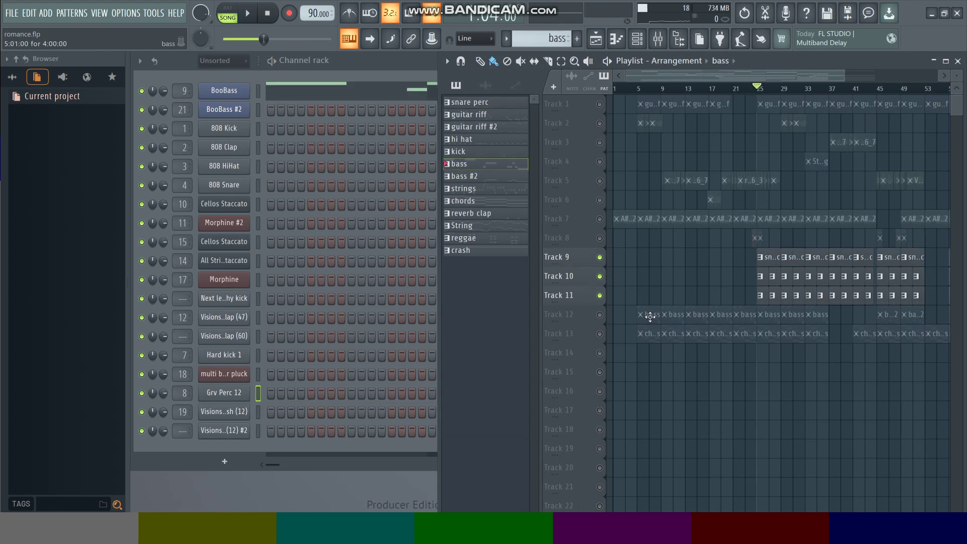
Step: Unmute Track 12 and play the bass pattern's BooBass notes in the piano roll in pattern mode
{"action": "left_click", "coordinate": [600, 314]}
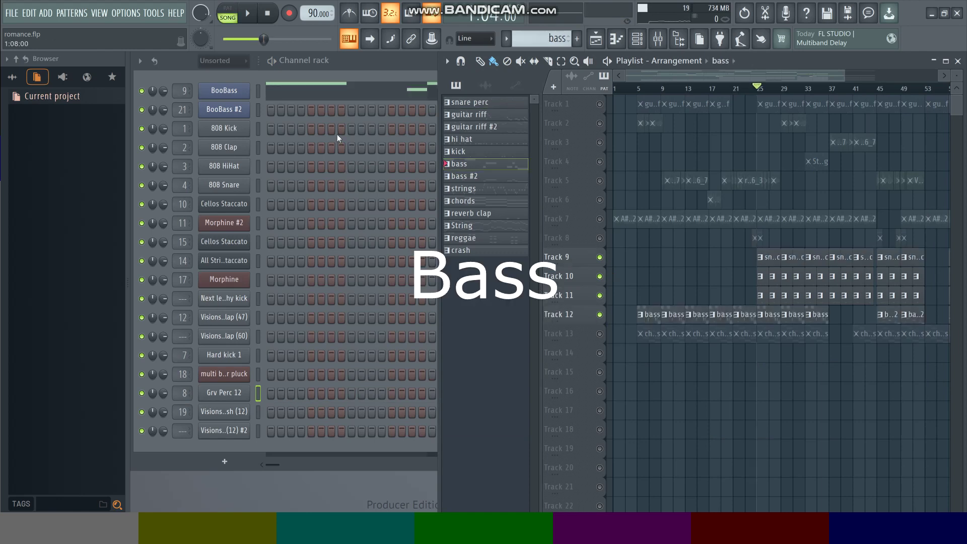
{"action": "left_click", "coordinate": [352, 89]}
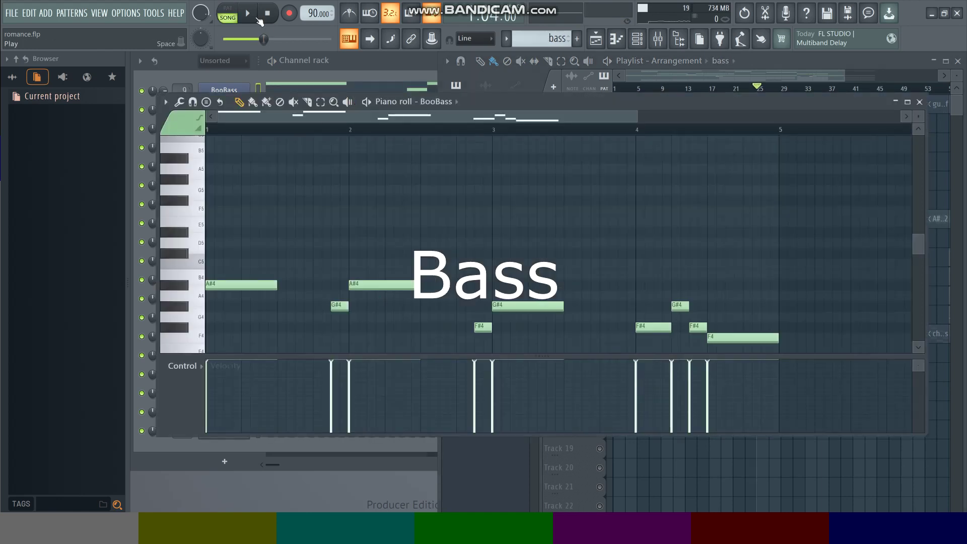
{"action": "left_click", "coordinate": [242, 15]}
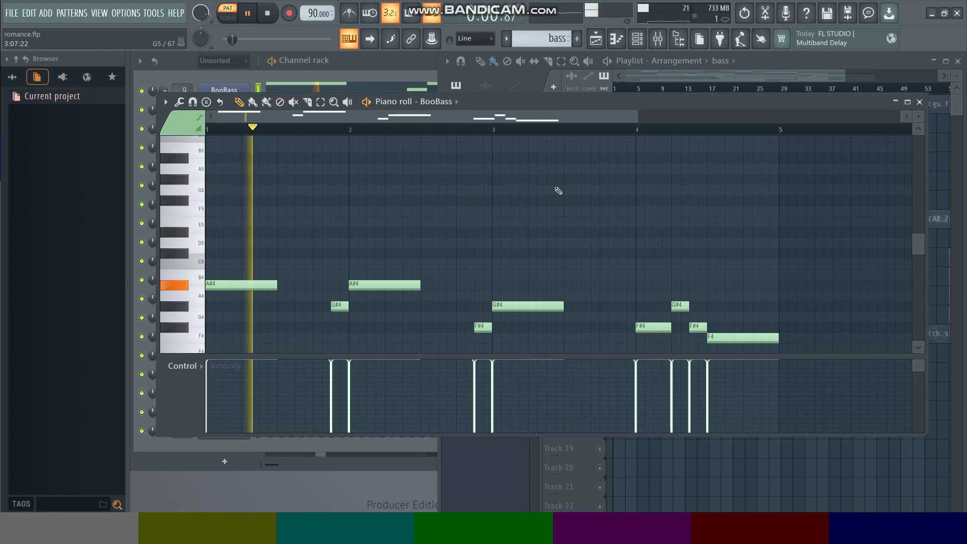
{"action": "scroll", "coordinate": [557, 190], "scroll_direction": "down", "scroll_amount": 1}
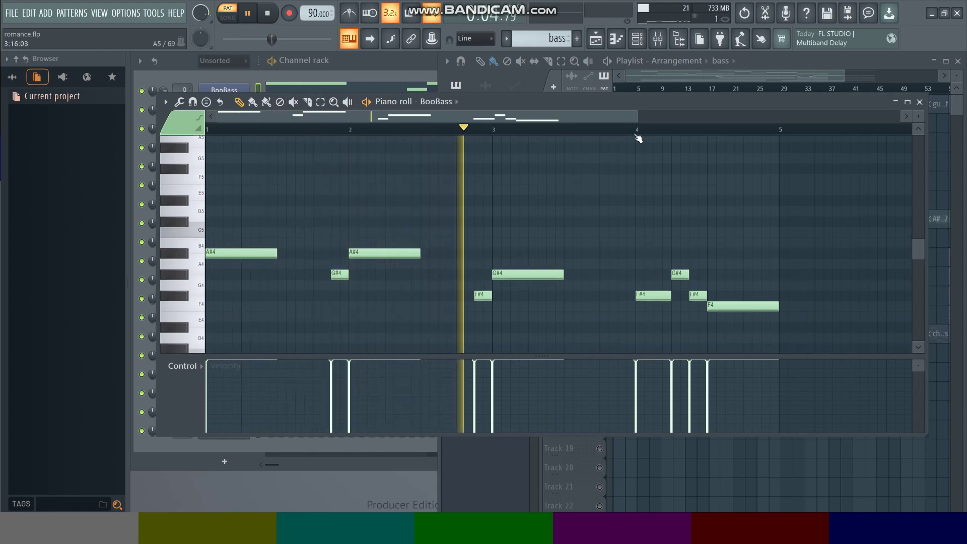
{"action": "scroll", "coordinate": [663, 122], "scroll_direction": "down", "scroll_amount": 3}
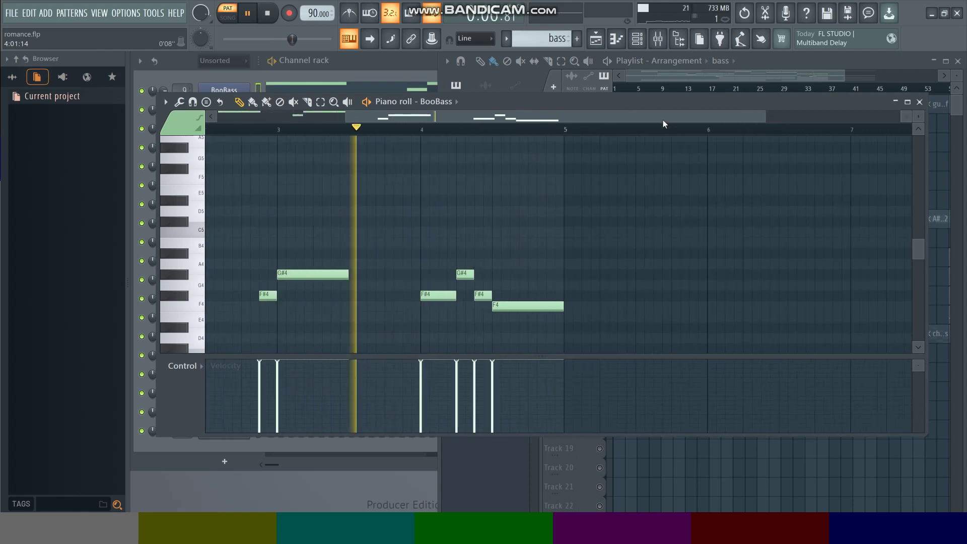
{"action": "left_click_drag", "start_coordinate": [663, 119], "coordinate": [513, 131]}
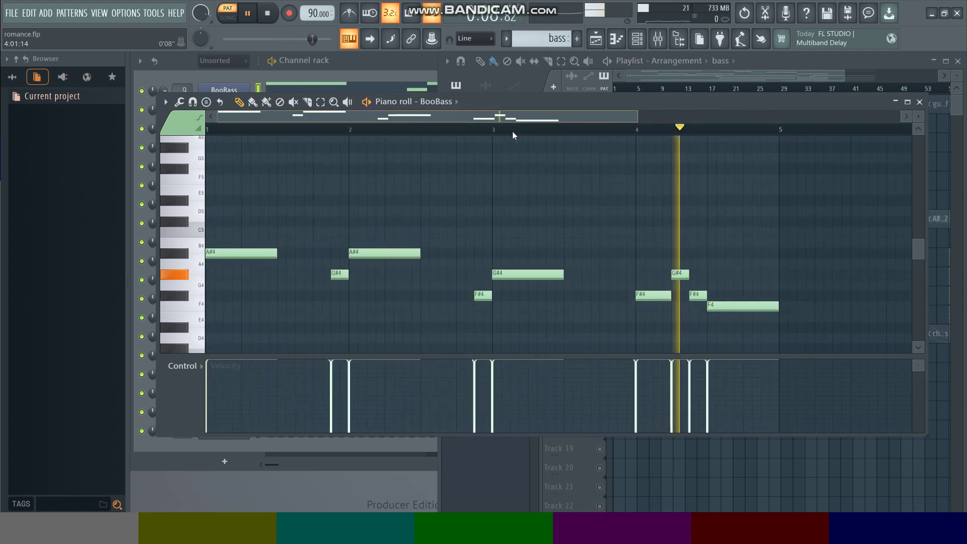
{"action": "key", "text": "space"}
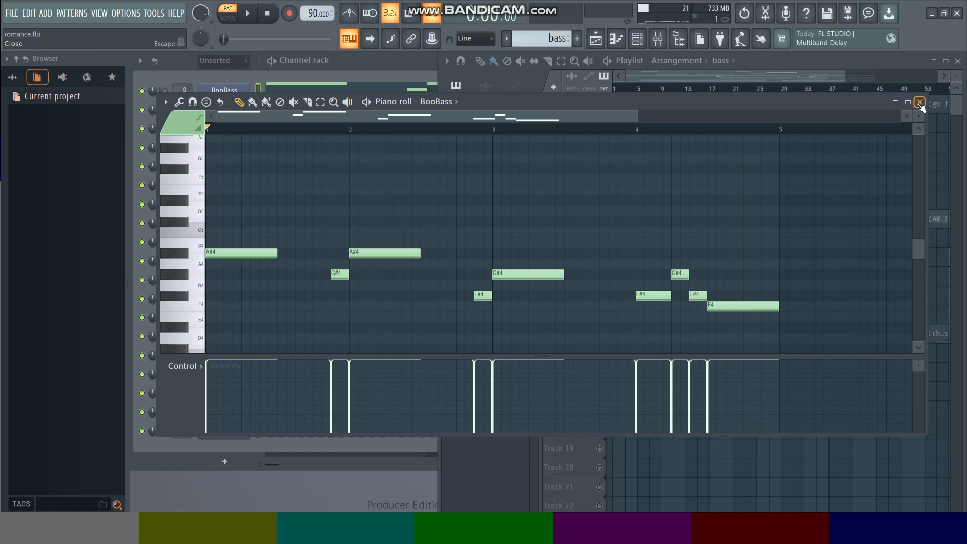
{"action": "left_click", "coordinate": [920, 102]}
Step: Select the chords pattern and play its Morphine #2 notes in the piano roll in pattern mode
{"action": "left_click", "coordinate": [767, 335]}
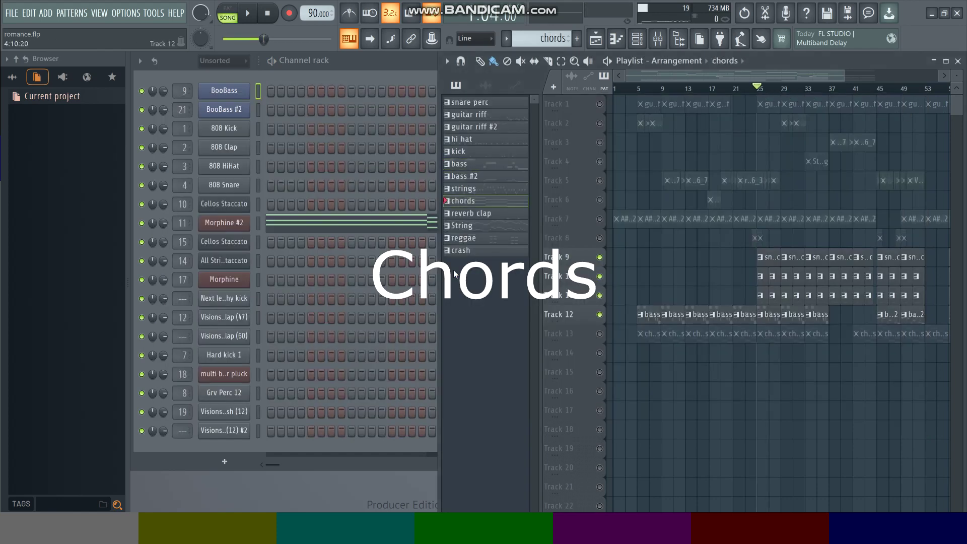
{"action": "left_click", "coordinate": [411, 234]}
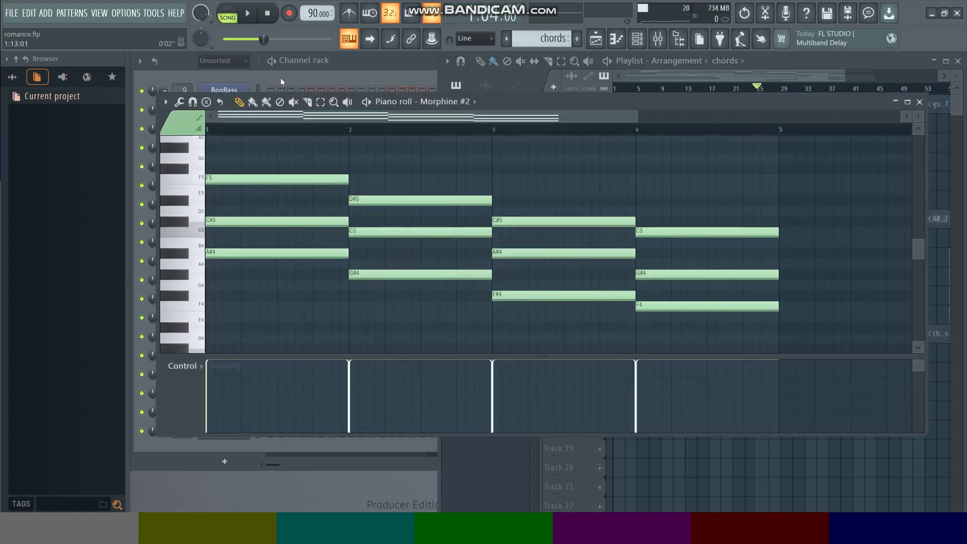
{"action": "left_click", "coordinate": [248, 16]}
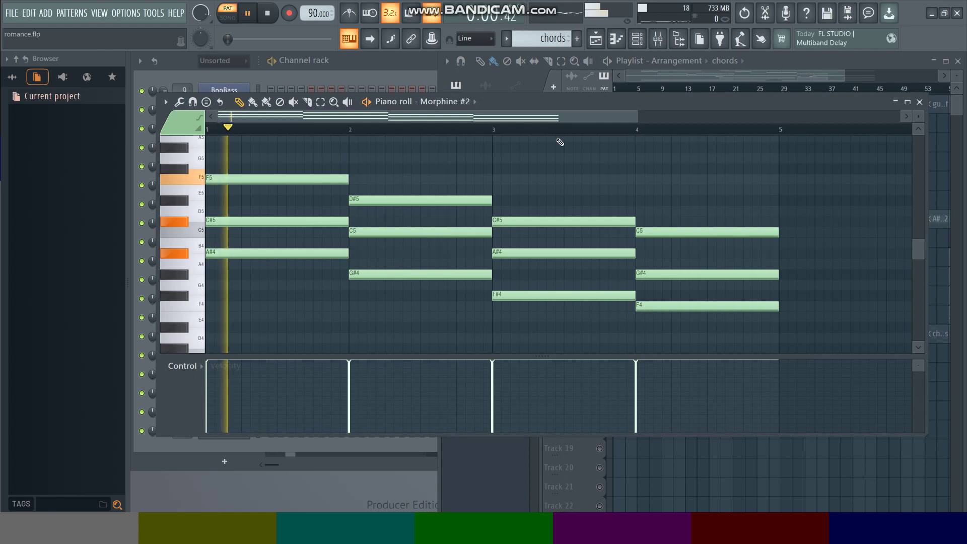
{"action": "left_click_drag", "start_coordinate": [638, 117], "coordinate": [674, 114]}
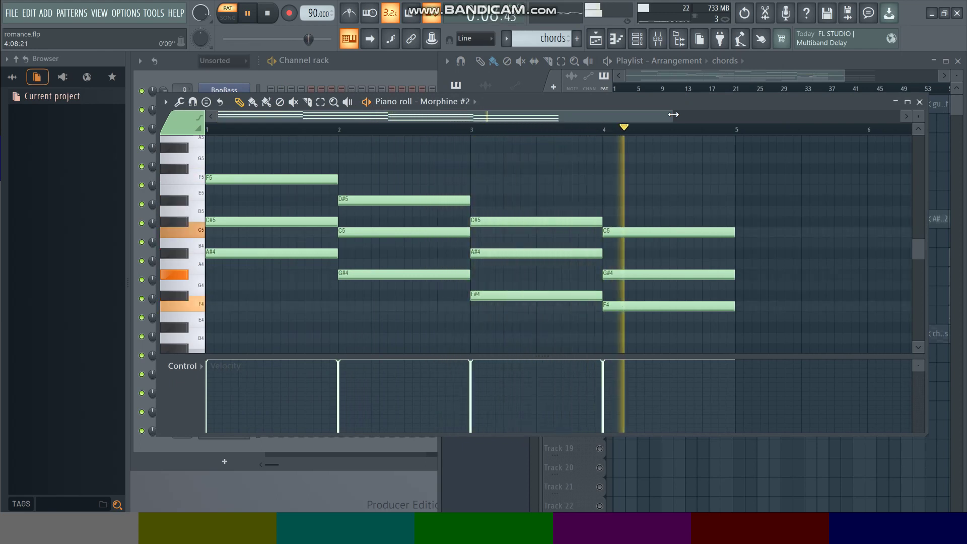
{"action": "key", "text": "space"}
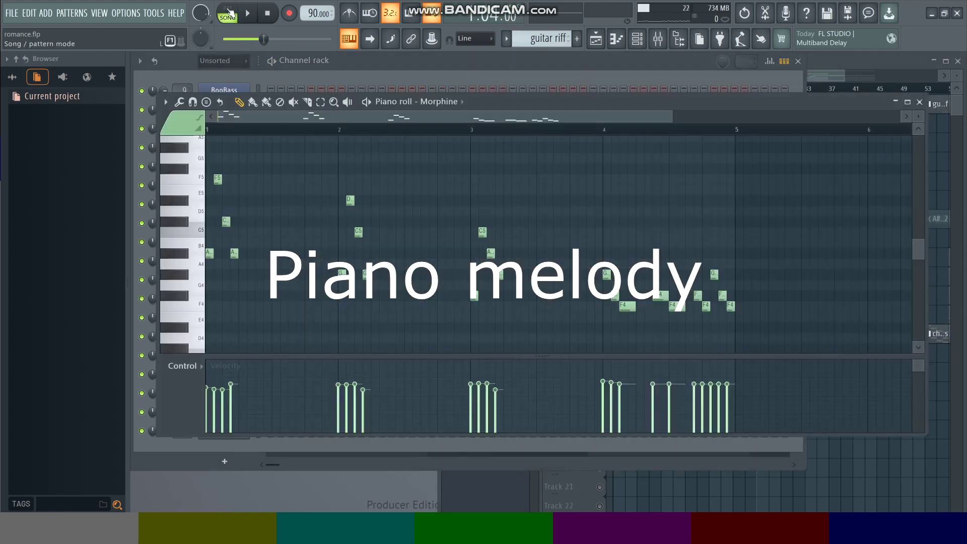
Step: Play the guitar riff pattern's Morphine melody in pattern mode and close its piano roll
{"action": "left_click", "coordinate": [228, 12]}
{"action": "left_click", "coordinate": [248, 13]}
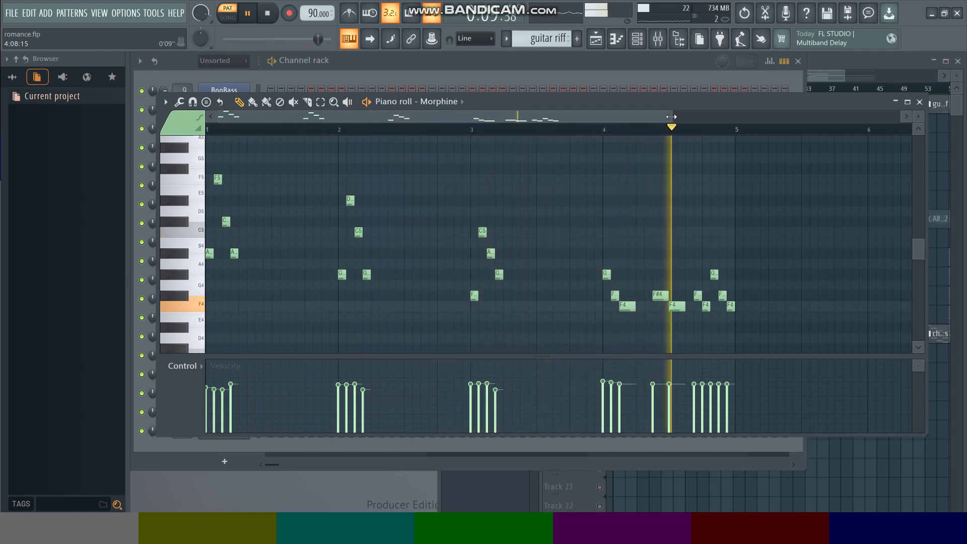
{"action": "key", "text": "space"}
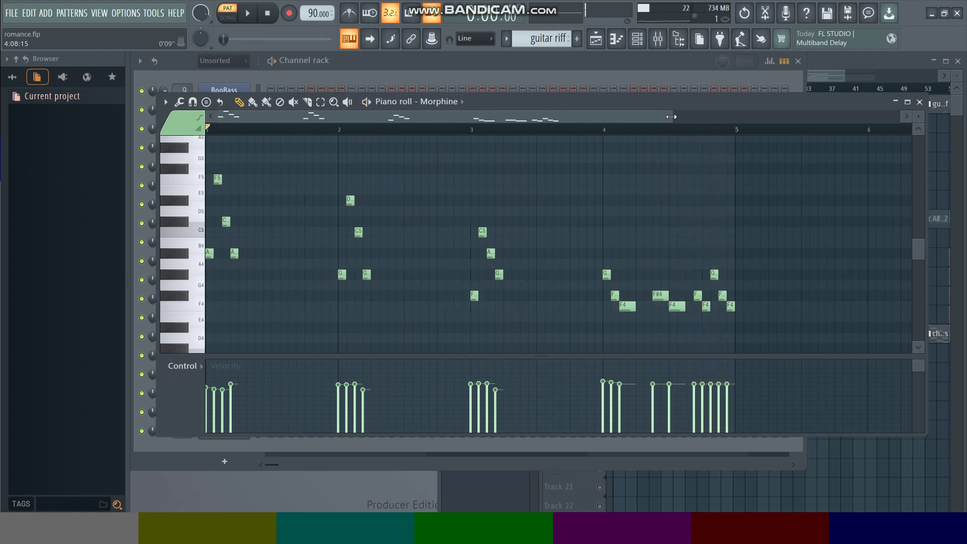
{"action": "left_click", "coordinate": [920, 103]}
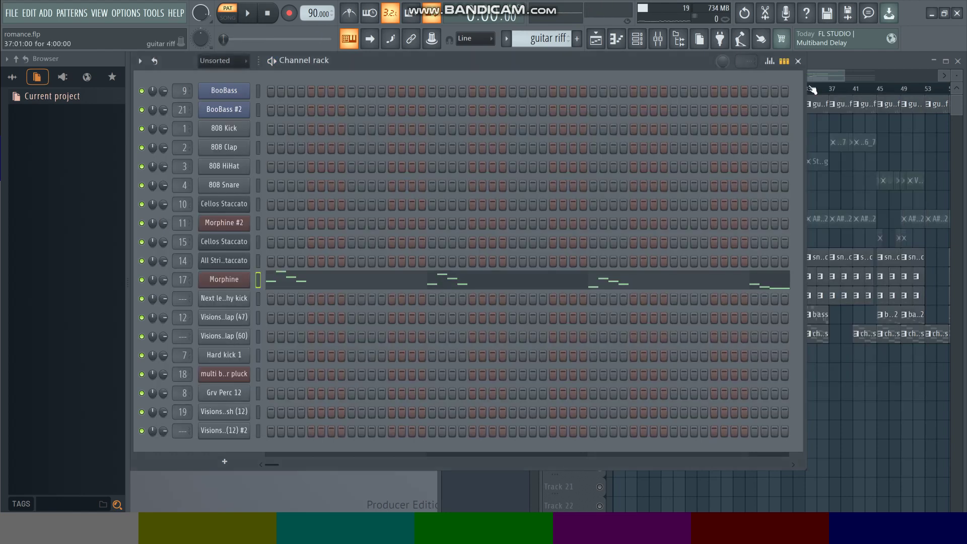
Step: Play the unmuted playlist tracks together in song mode from bar 25
{"action": "left_click", "coordinate": [821, 75]}
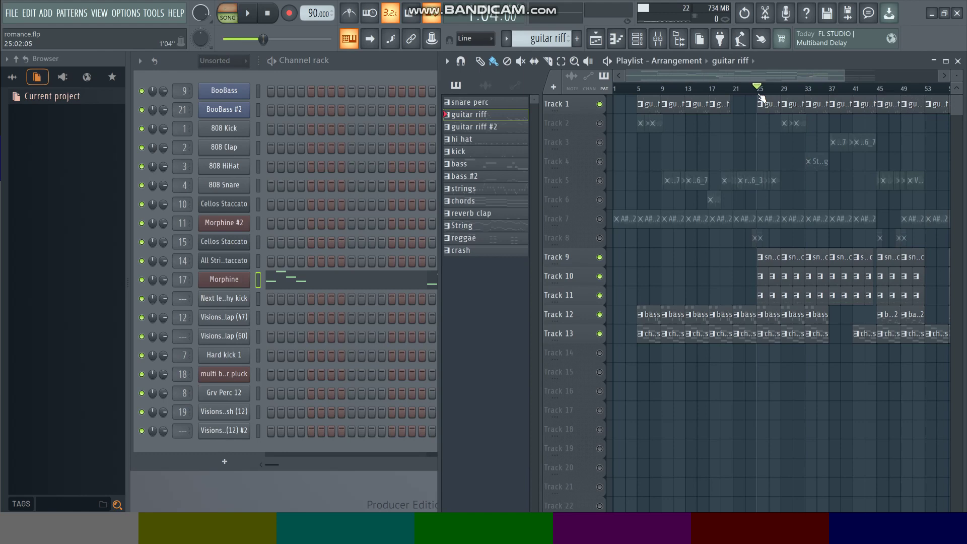
{"action": "key", "text": "space"}
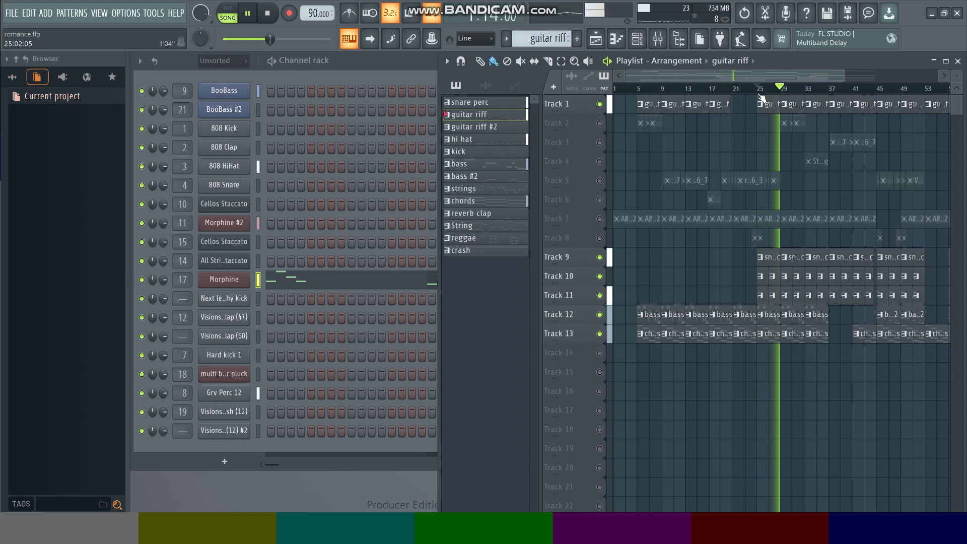
{"action": "key", "text": "space"}
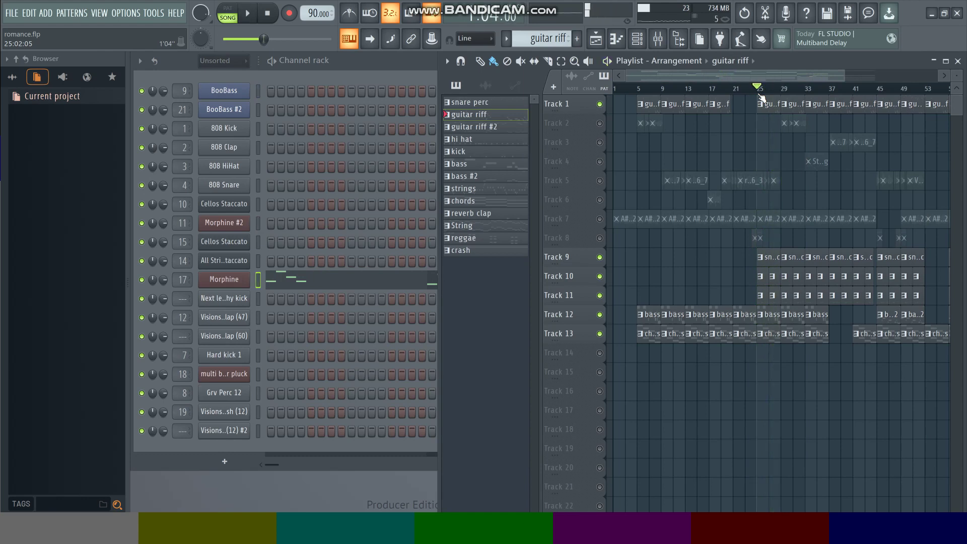
Step: Solo Track 7 and inspect the channel settings of the A#m guitar take 2 sample
{"action": "right_click", "coordinate": [600, 219]}
{"action": "left_click", "coordinate": [768, 222]}
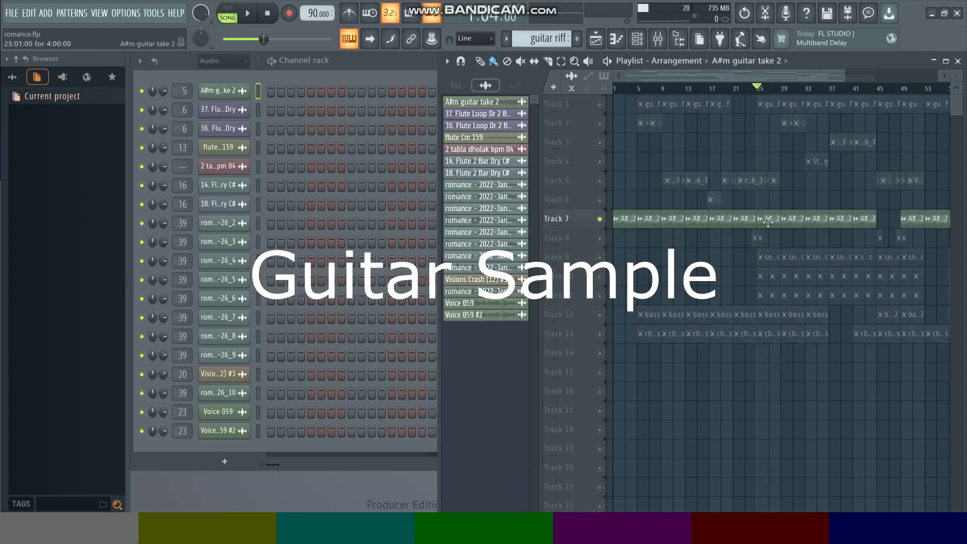
{"action": "left_click", "coordinate": [218, 92]}
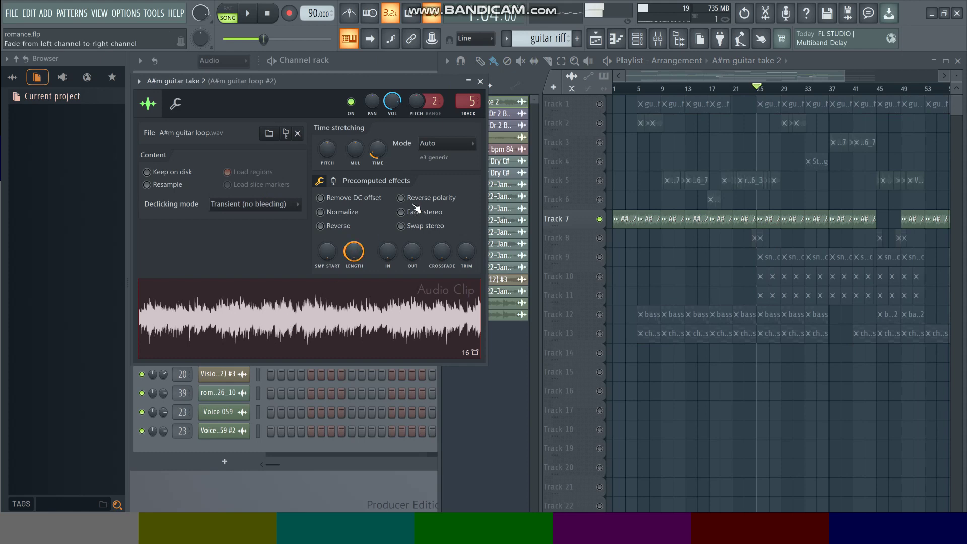
{"action": "left_click", "coordinate": [481, 82]}
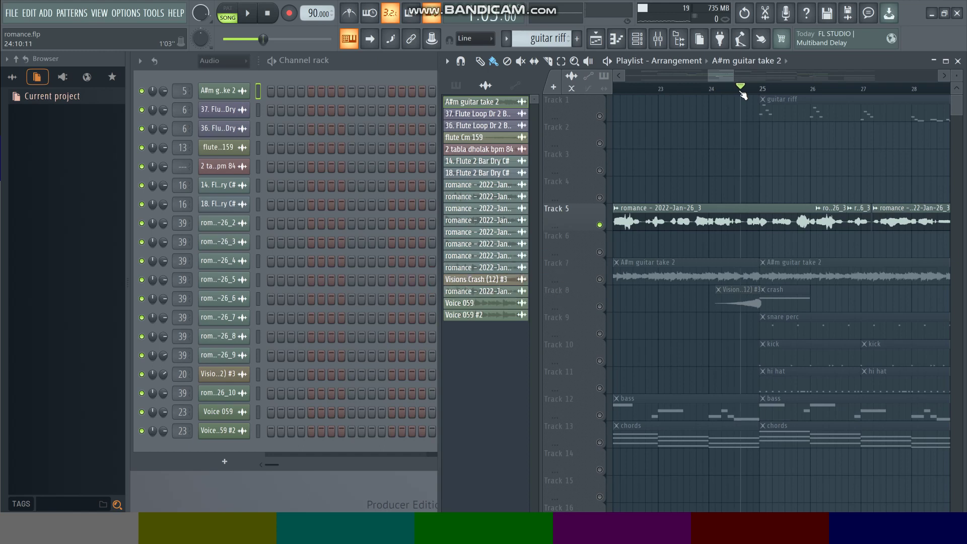
Step: Play the soloed romance vocal clips on Track 5 in song mode from bar 24 and stop playback
{"action": "key", "text": "space"}
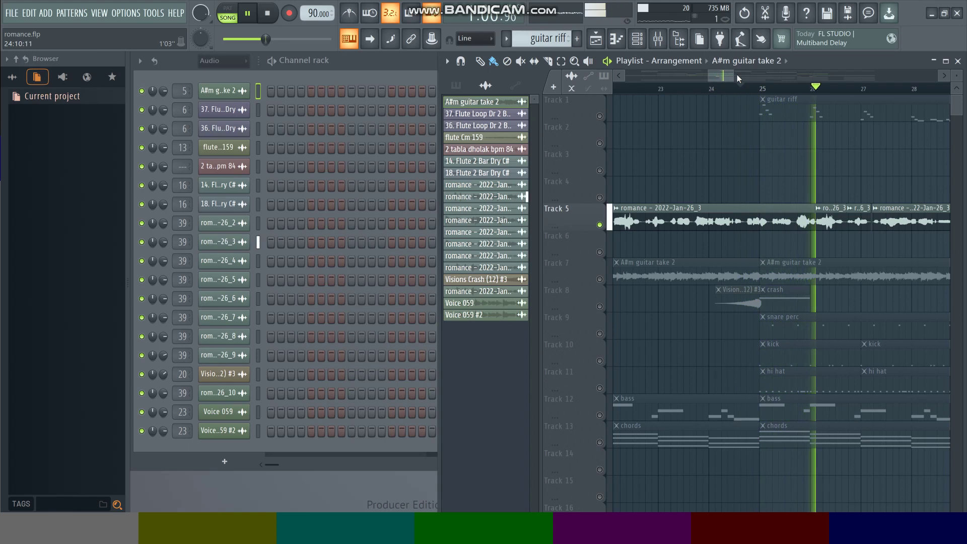
{"action": "left_click_drag", "start_coordinate": [734, 74], "coordinate": [761, 74]}
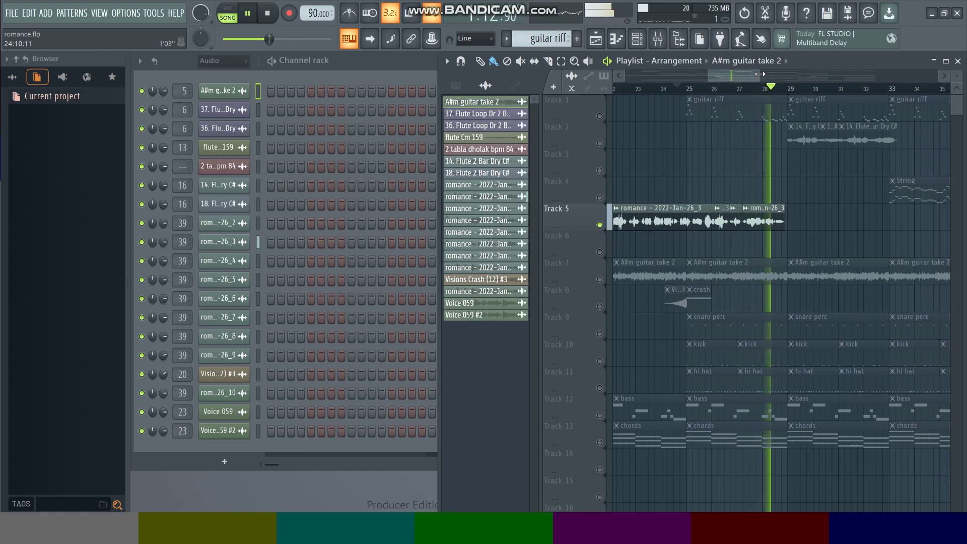
{"action": "key", "text": "space"}
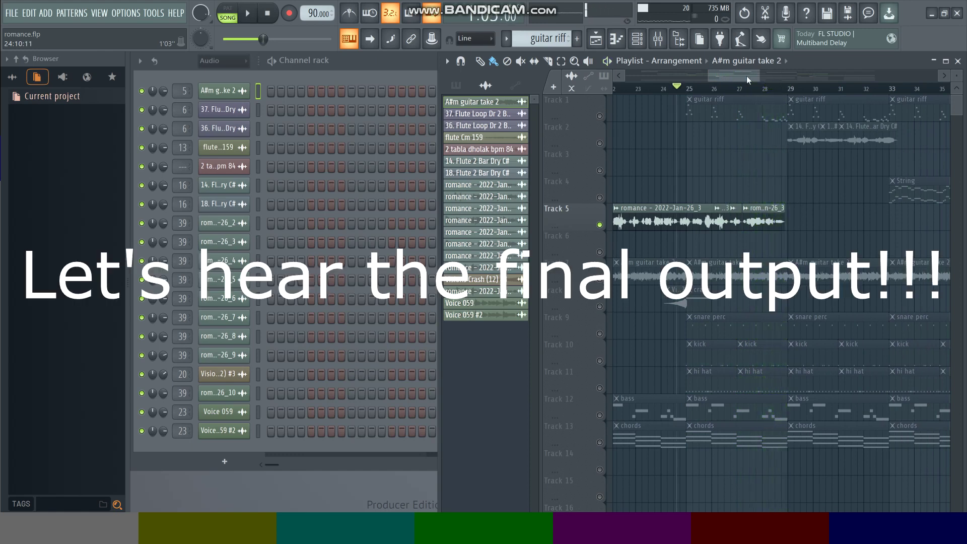
Step: Unmute all playlist tracks and play the full arrangement in song mode from bar 24, showing the whole song, and stop playback
{"action": "right_click", "coordinate": [605, 115]}
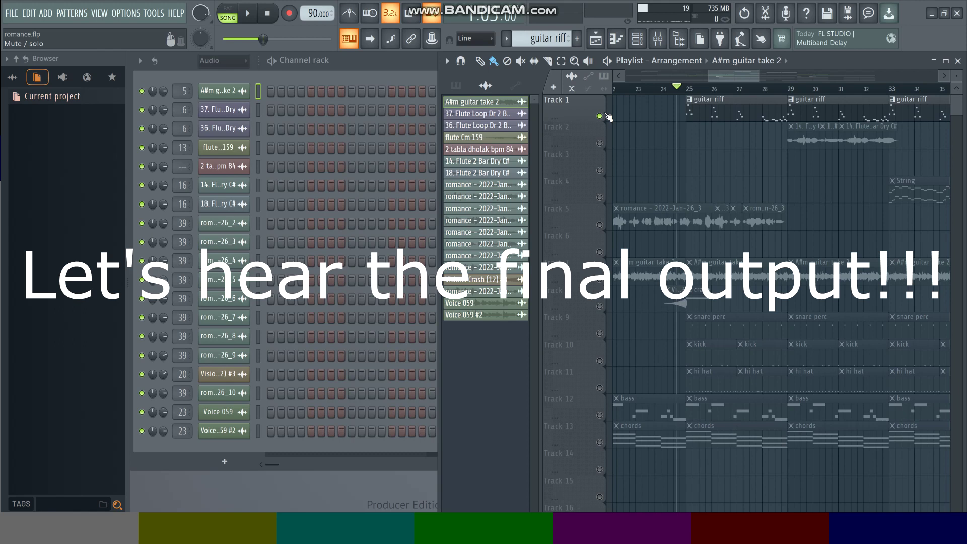
{"action": "right_click", "coordinate": [606, 115]}
{"action": "key", "text": "space"}
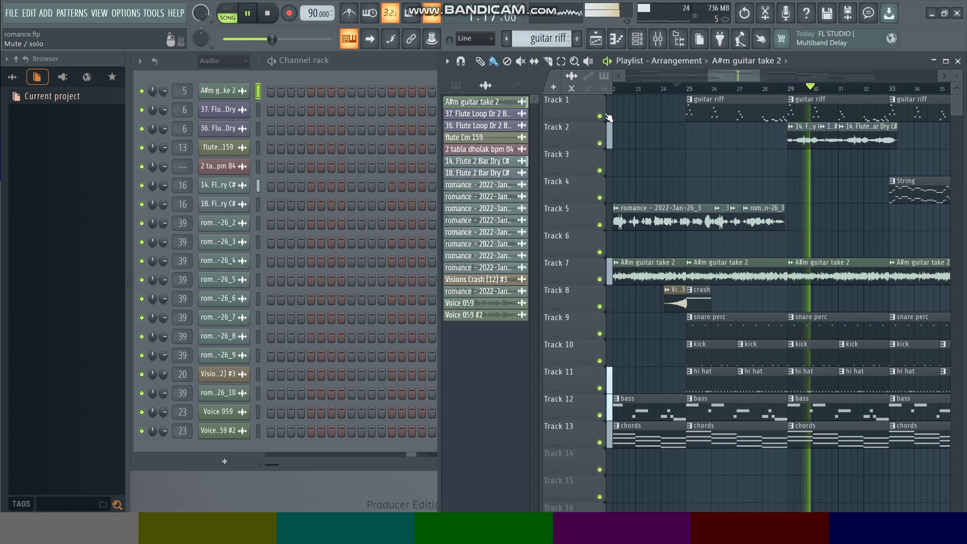
{"action": "left_click_drag", "start_coordinate": [760, 75], "coordinate": [810, 79]}
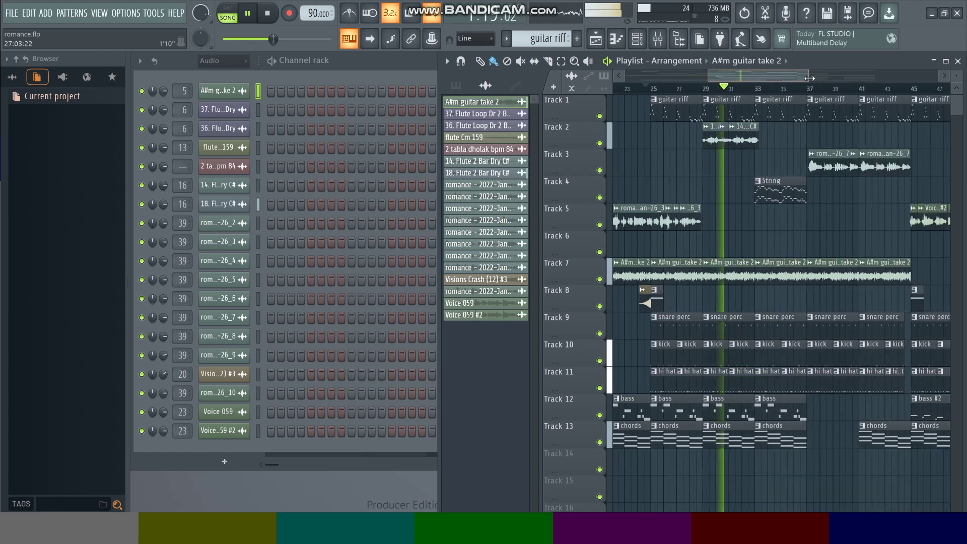
{"action": "left_click_drag", "start_coordinate": [708, 76], "coordinate": [625, 77]}
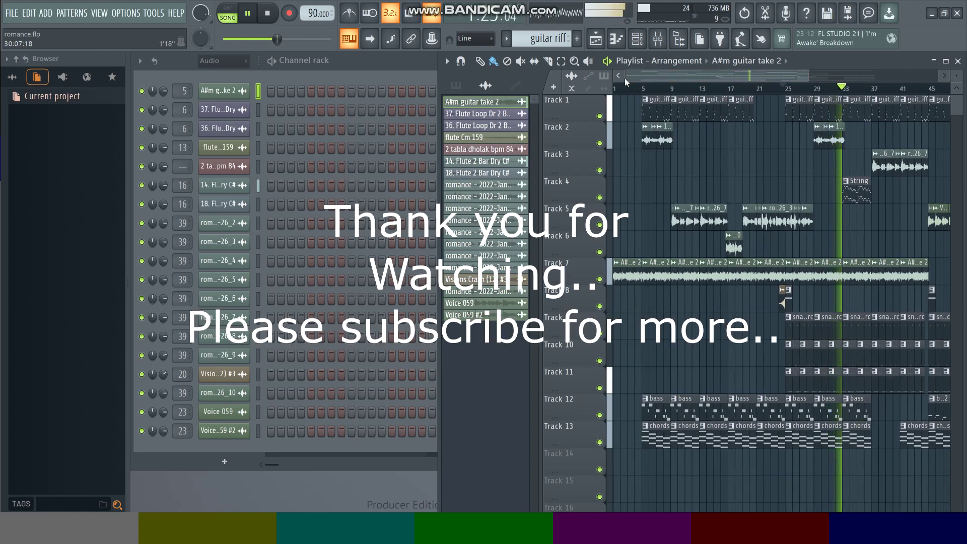
{"action": "key", "text": "space"}
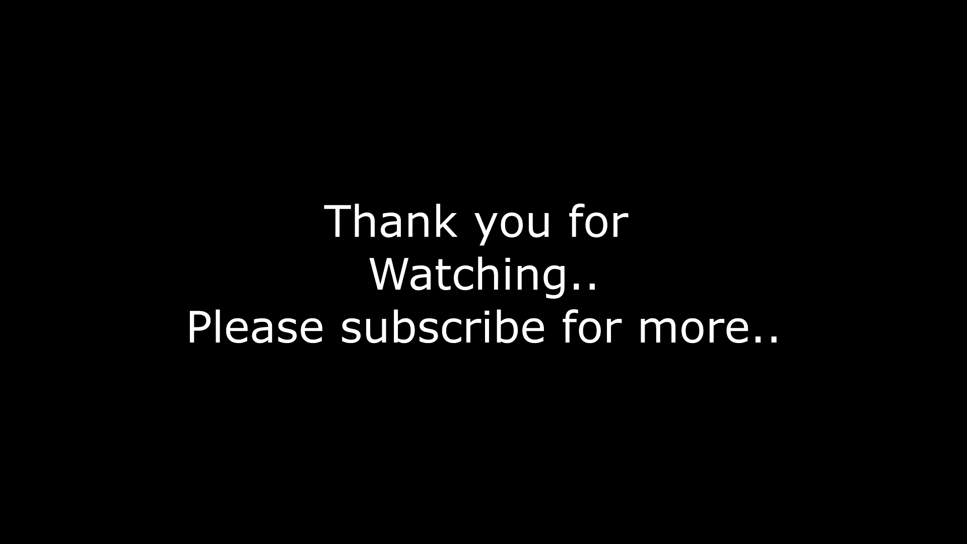